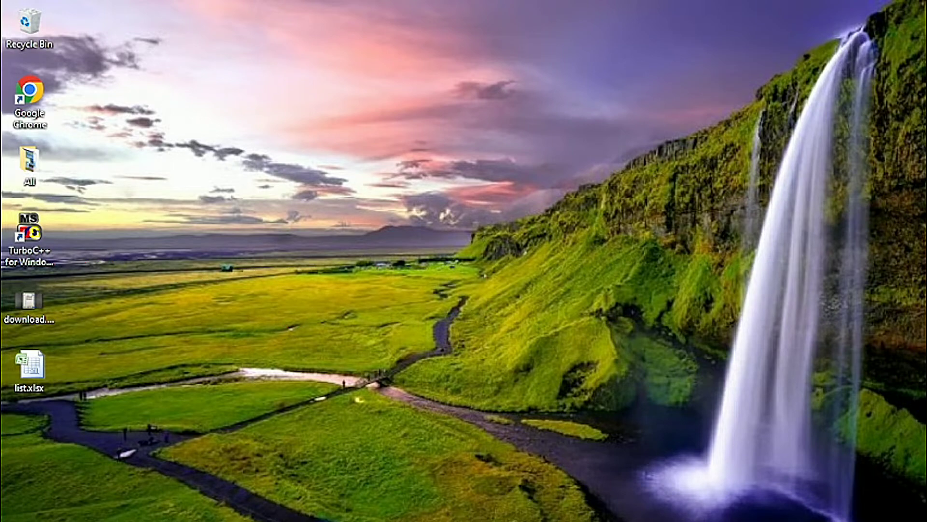
# Open the Windows search panel with Windows+S
pyautogui.press('super+s')
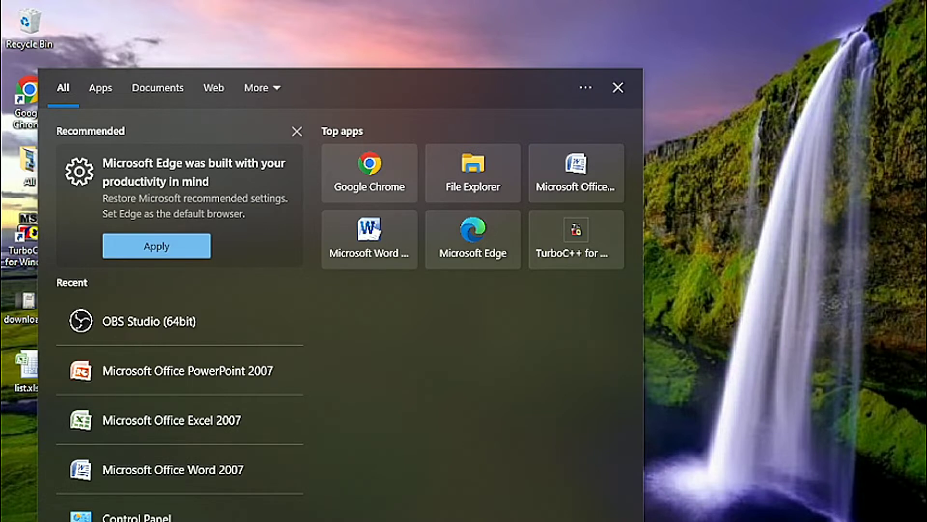
# Search for 'word' and launch Microsoft Office Word 2007
pyautogui.write('wor')
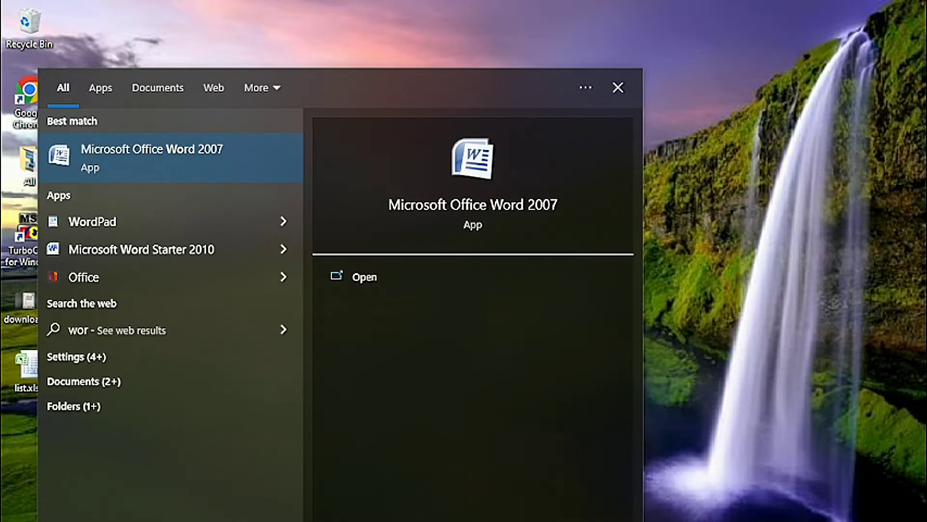
pyautogui.write('d')
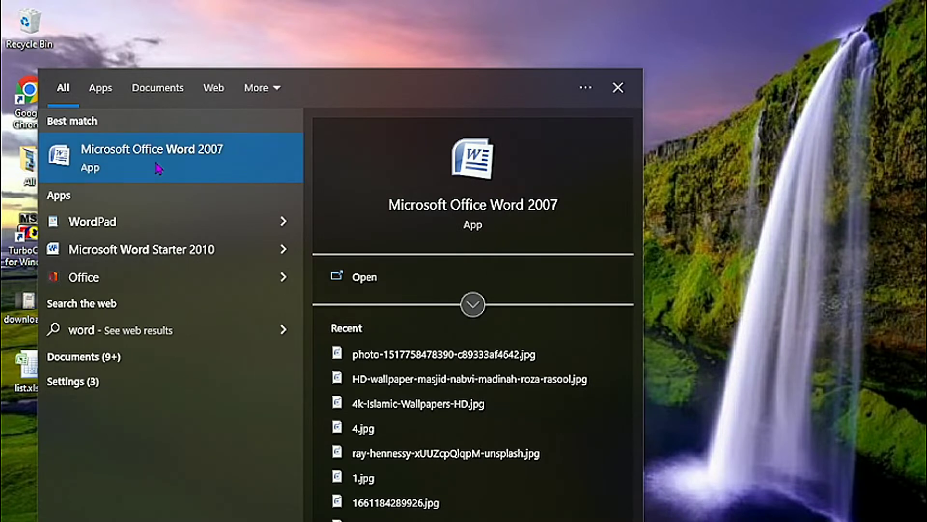
pyautogui.click(145, 164)
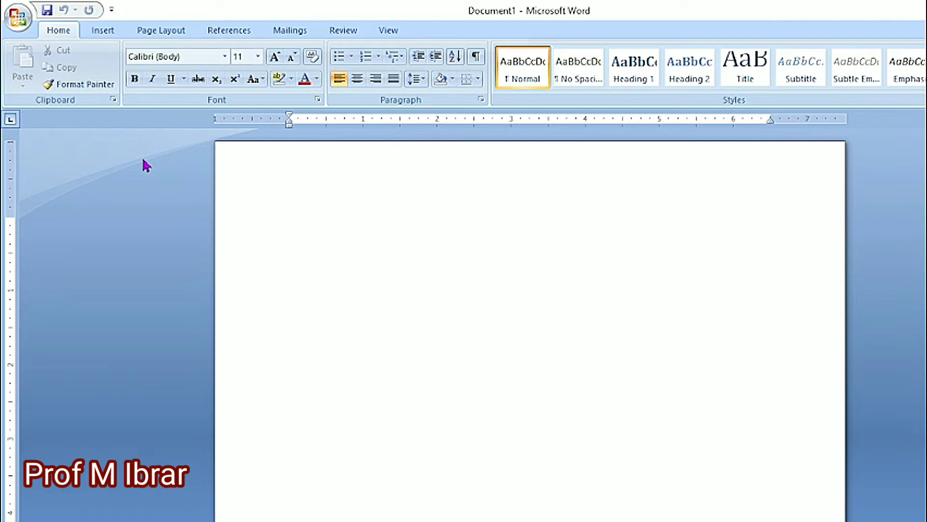
# Type 'My document', enlarge it to 20 pt, then open the Office Button menu
pyautogui.write('My docu')
pyautogui.write('ment')
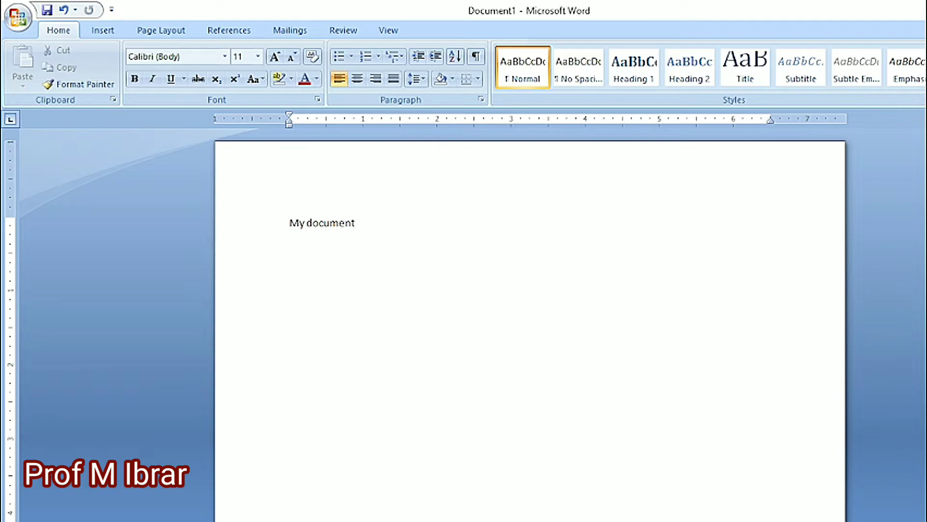
pyautogui.hotkey('ctrl', 'a')
pyautogui.hotkey('ctrl', 'shift', '.')
pyautogui.hotkey('ctrl', 'shift', '.')
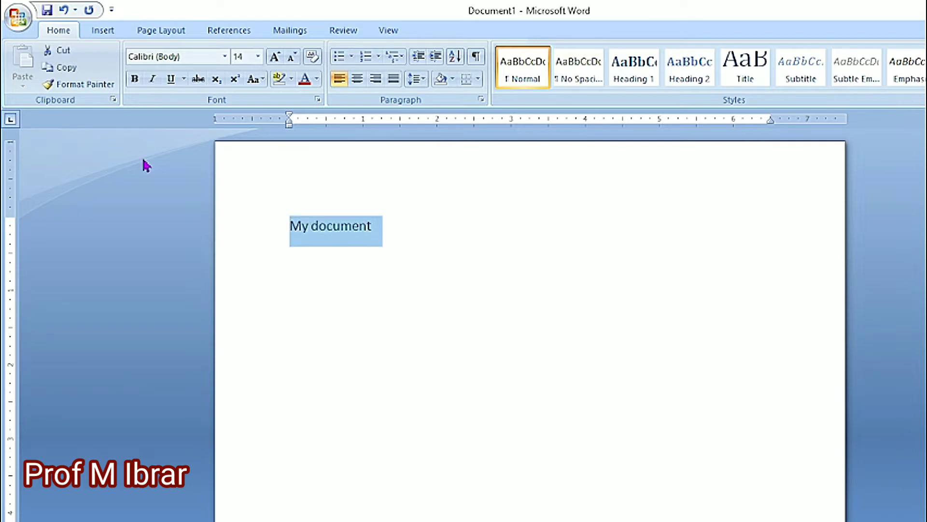
pyautogui.hotkey('ctrl', 'shift', '.')
pyautogui.hotkey('ctrl', 'shift', '.')
pyautogui.hotkey('ctrl', 'shift', '.')
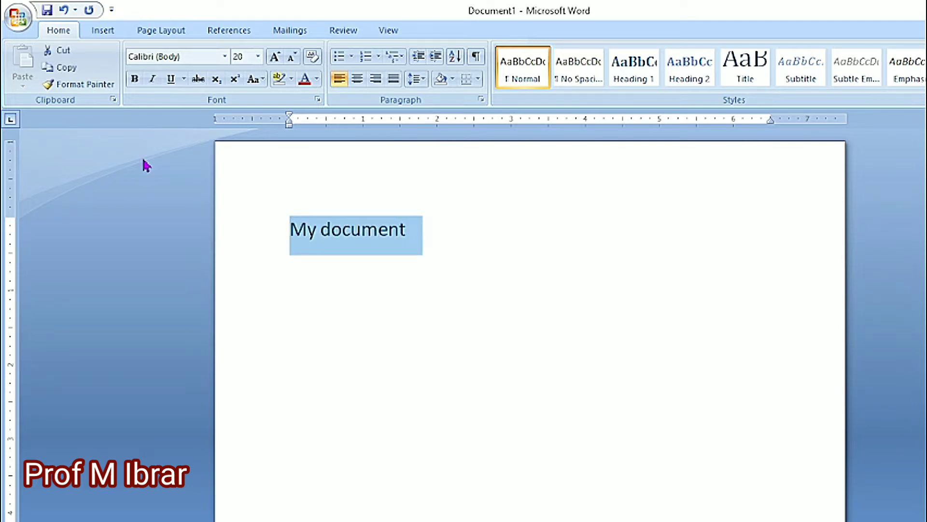
pyautogui.click(303, 263)
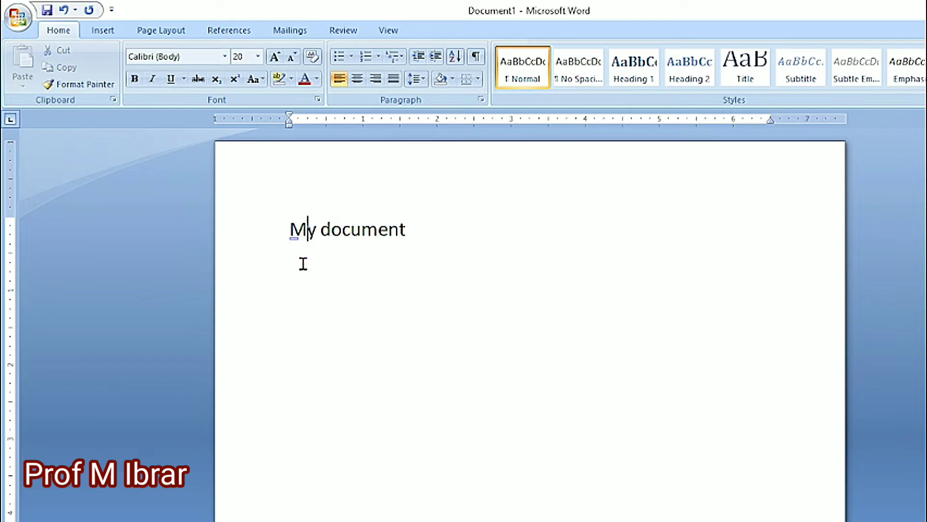
pyautogui.click(394, 270)
pyautogui.click(241, 243)
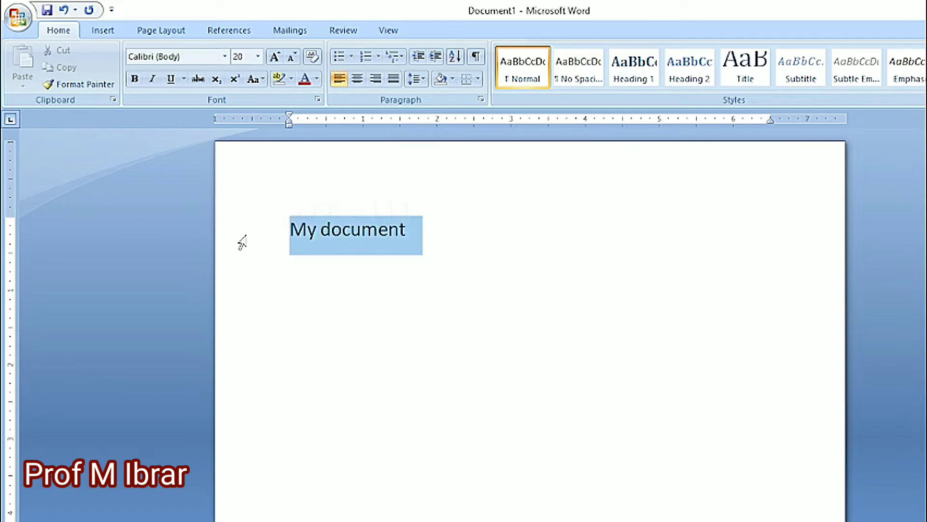
pyautogui.click(373, 314)
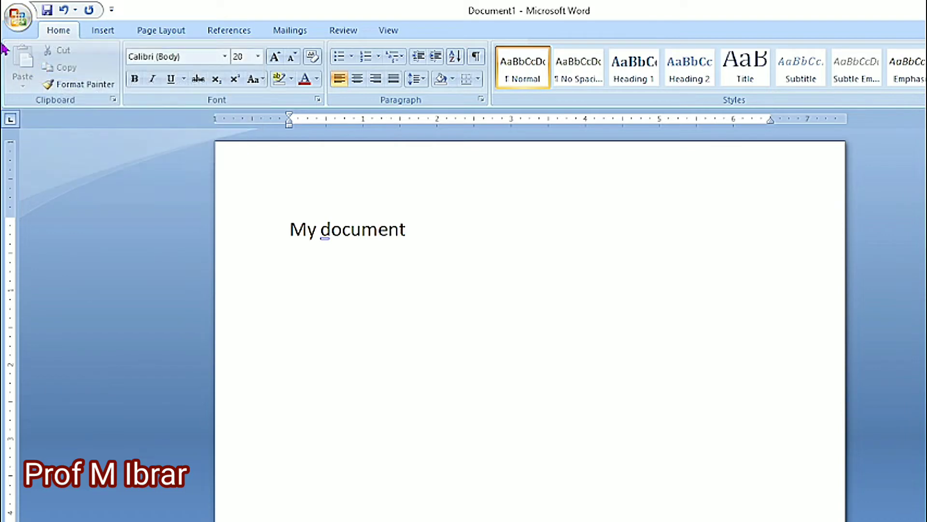
pyautogui.click(26, 21)
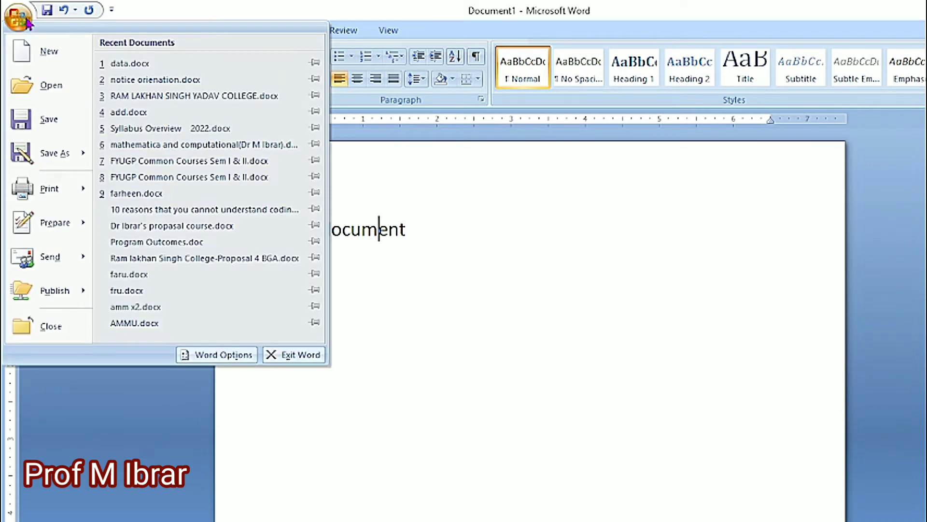
pyautogui.moveTo(51, 153)
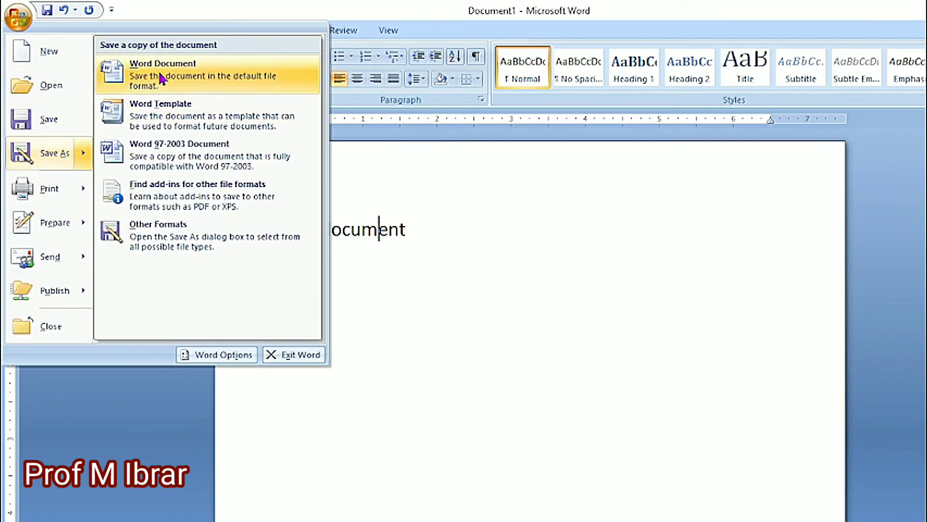
# Save As a Word Document on the Desktop named 'data', with the Tools list shown
pyautogui.click(161, 78)
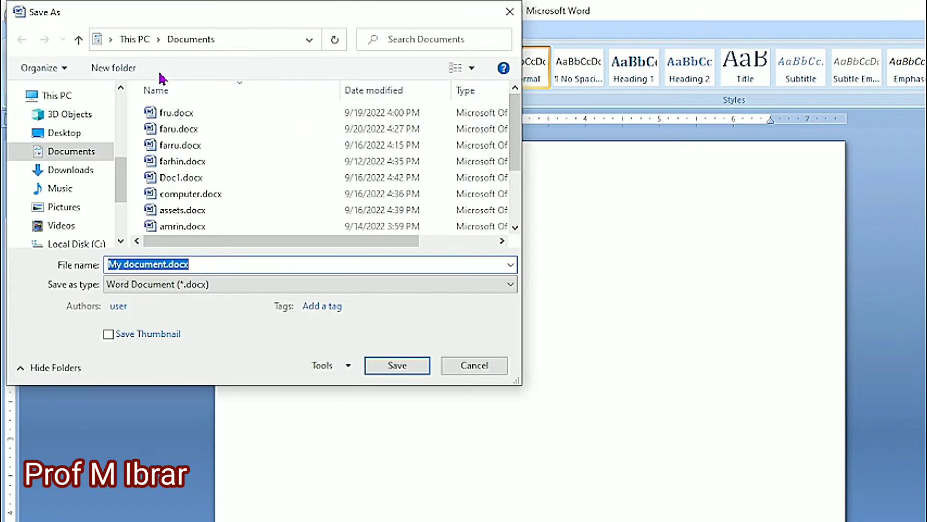
pyautogui.click(59, 135)
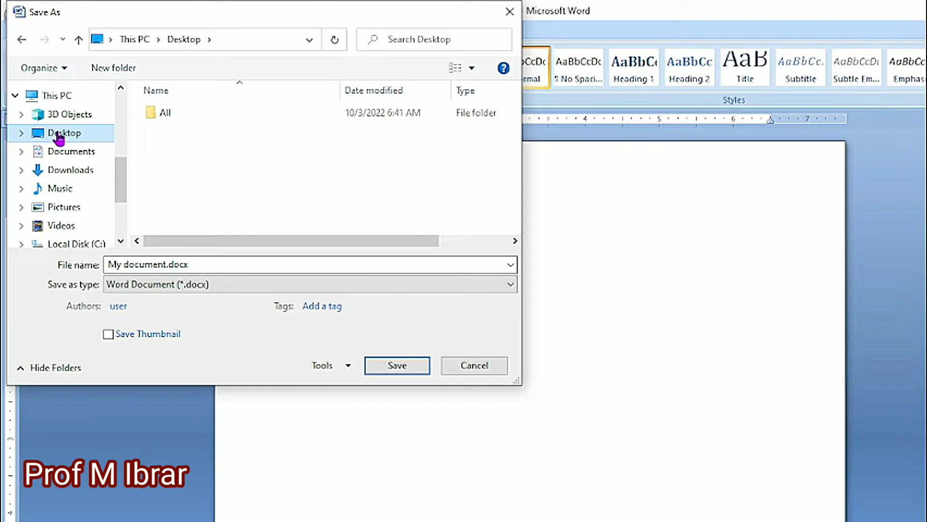
pyautogui.click(197, 265)
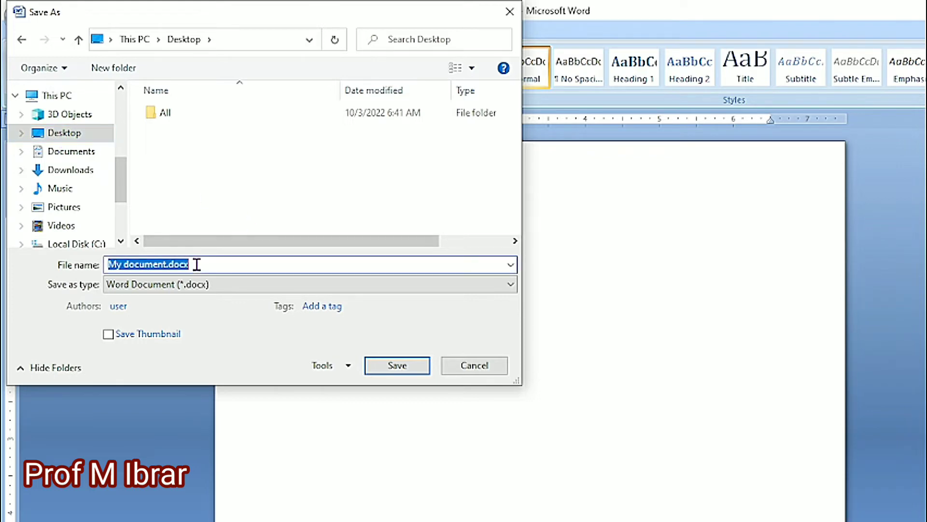
pyautogui.write('data')
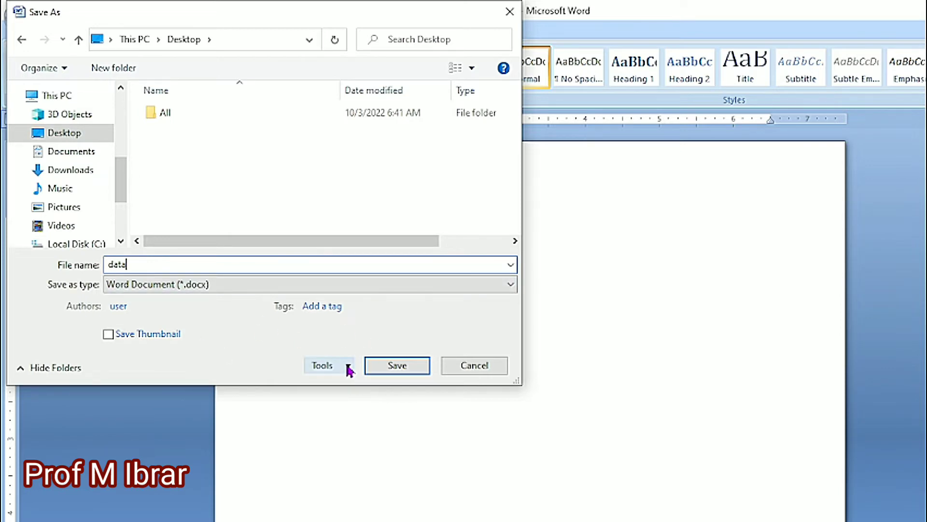
pyautogui.click(348, 369)
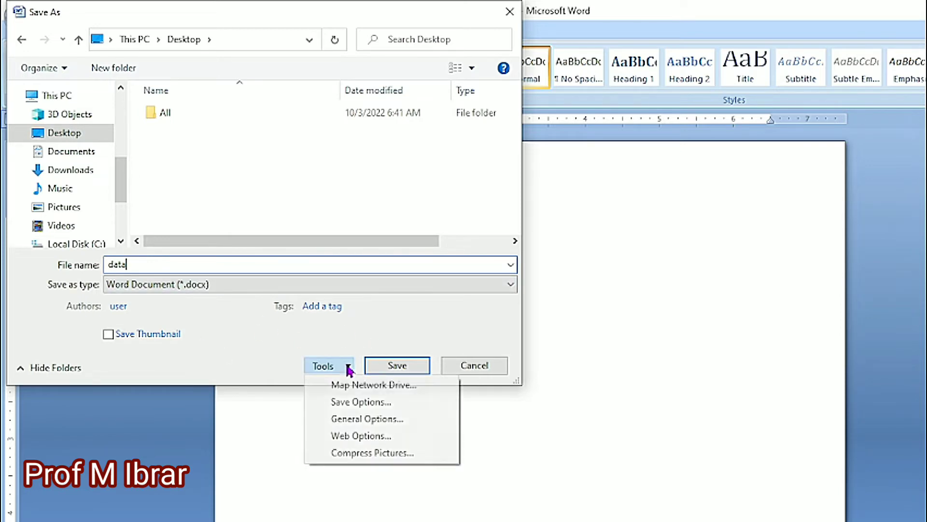
# Set and confirm an open password and a modify password, then save as data.docx
pyautogui.click(346, 421)
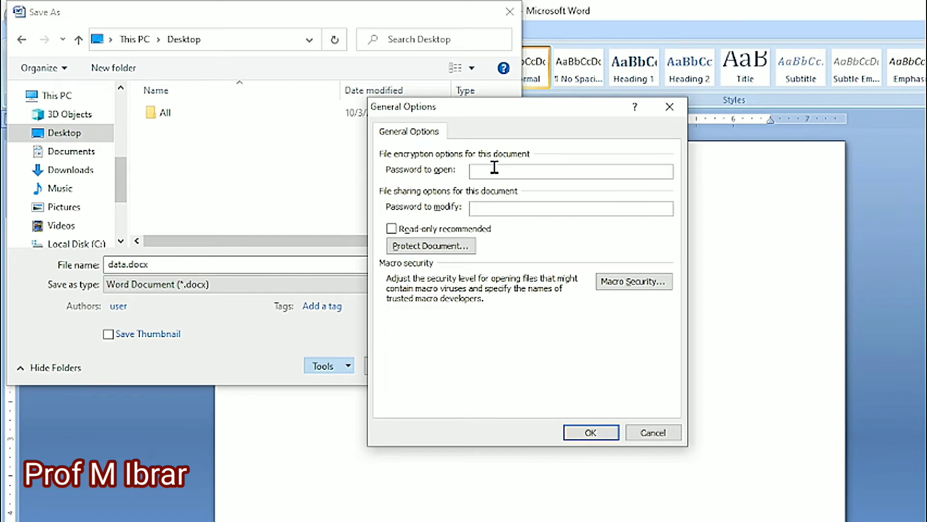
pyautogui.click(479, 206)
pyautogui.click(592, 433)
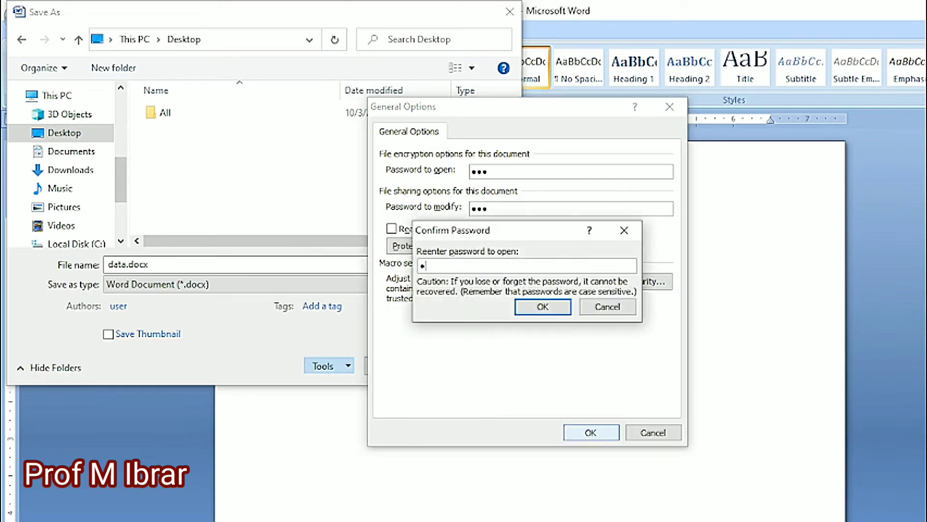
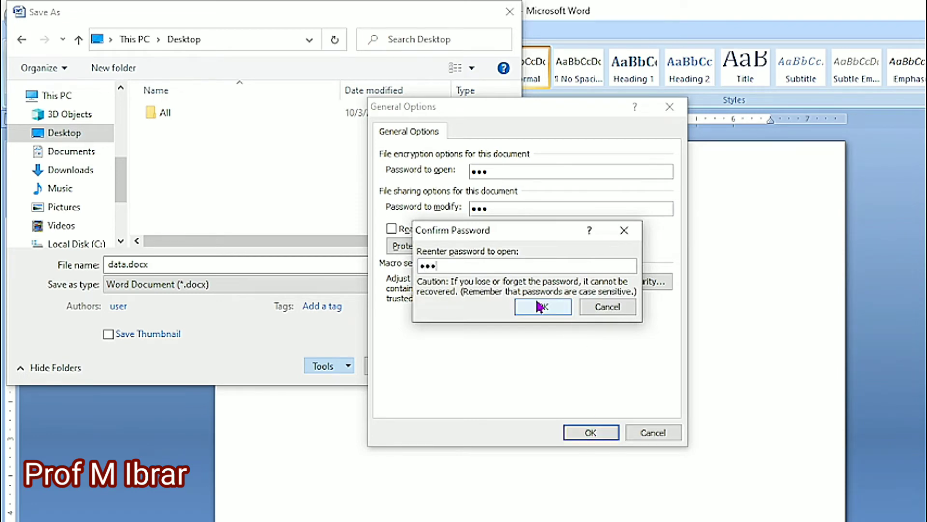
pyautogui.click(542, 306)
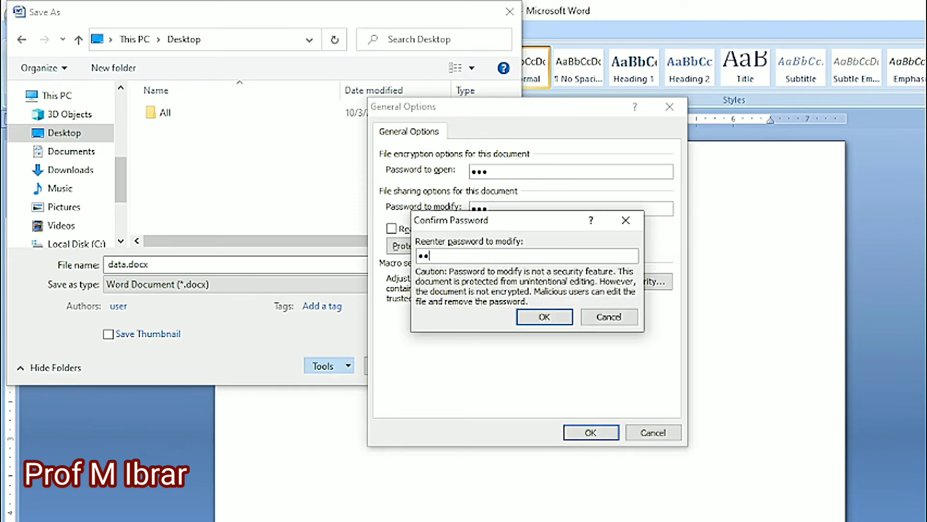
pyautogui.click(541, 318)
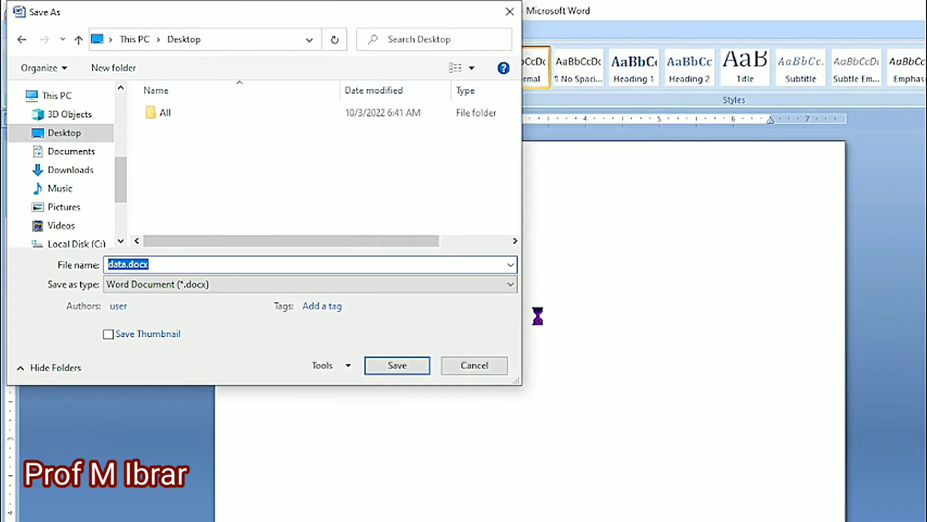
pyautogui.click(397, 366)
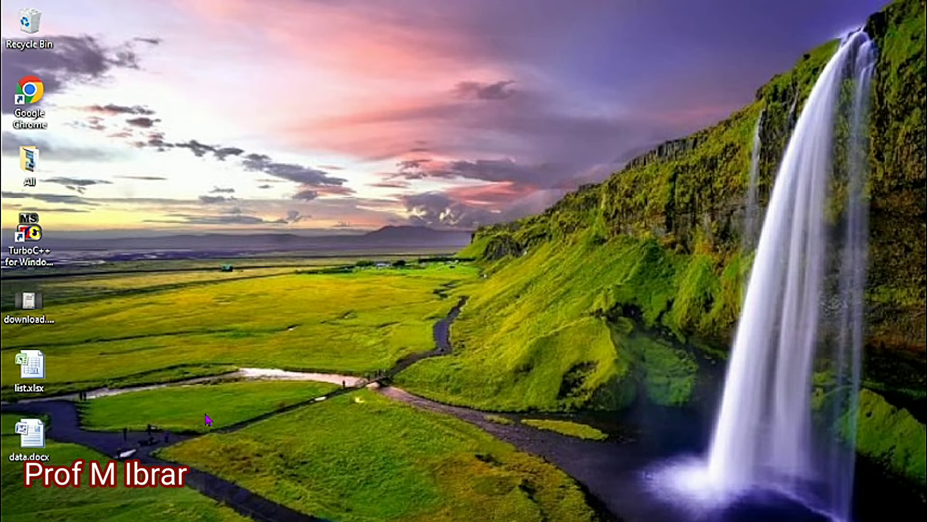
# Reopen data.docx from the desktop, supplying the open password and then the modify password
pyautogui.doubleClick(41, 438)
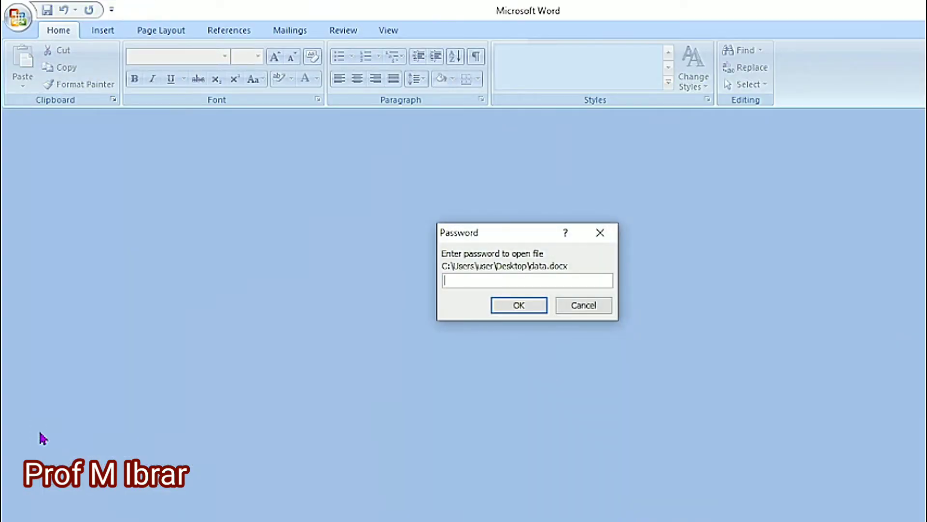
pyautogui.click(513, 311)
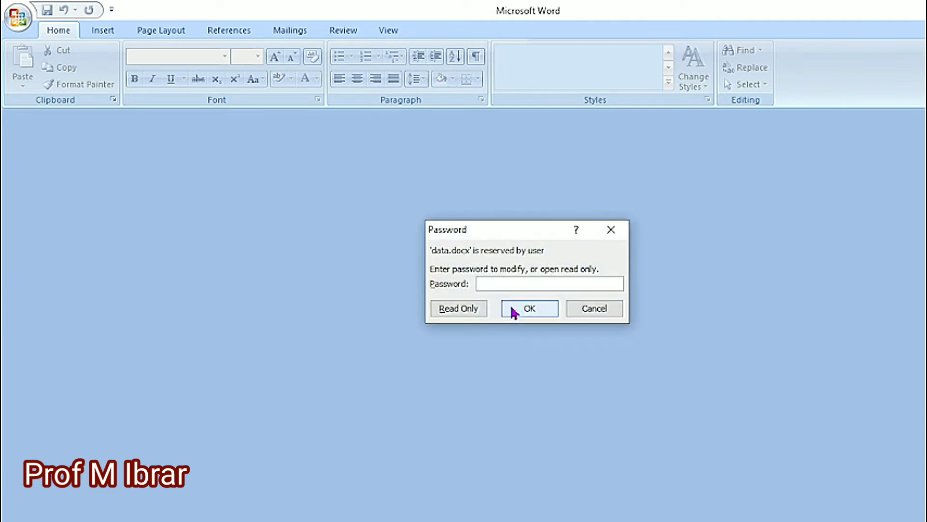
pyautogui.click(511, 310)
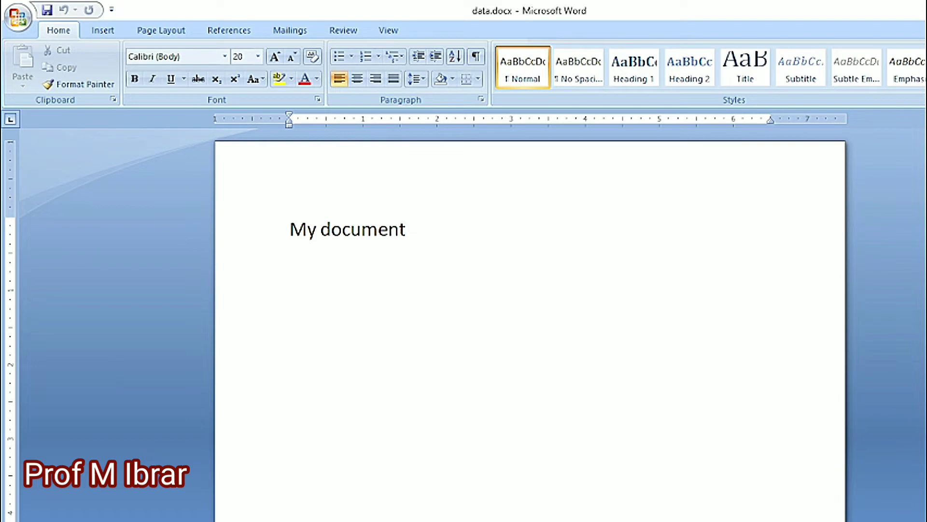
# Launch Excel 2007 from search, enter 'document' in cell E11, and open the Office menu
pyautogui.write('excel')
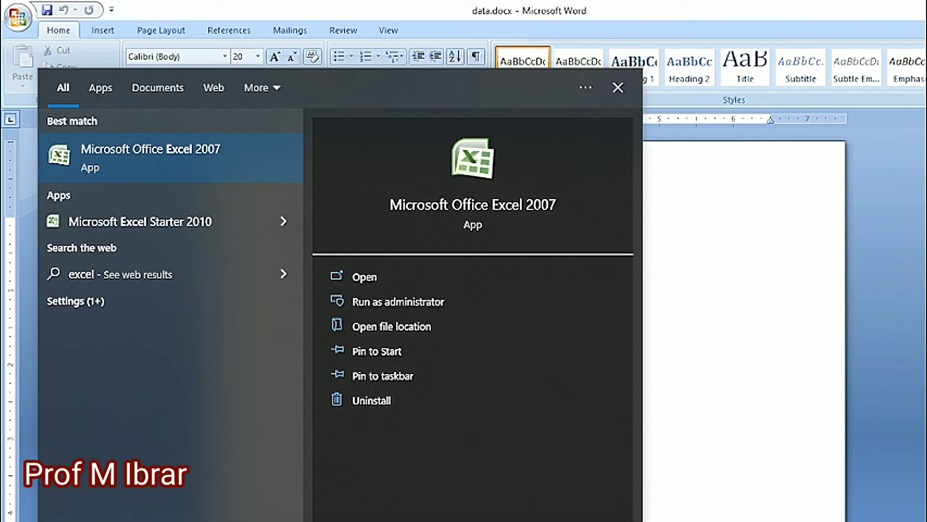
pyautogui.press('Return')
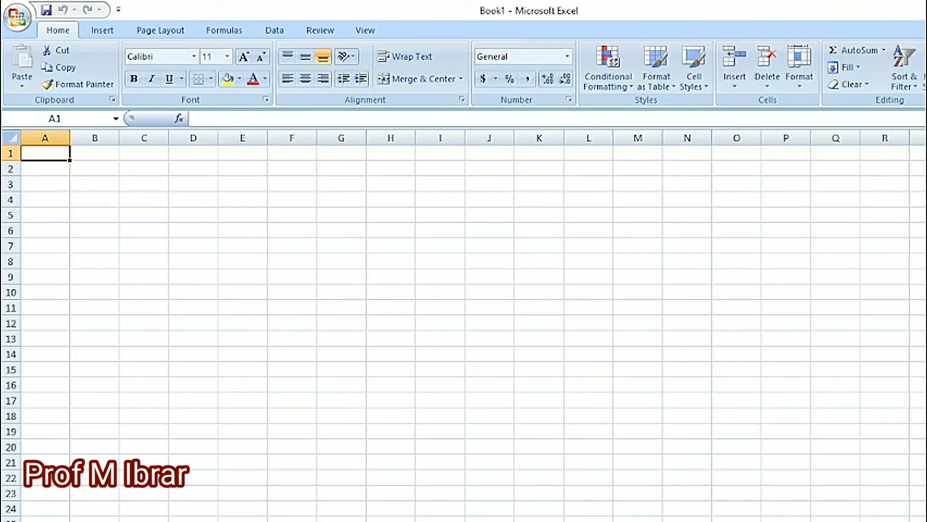
pyautogui.click(222, 310)
pyautogui.write('document')
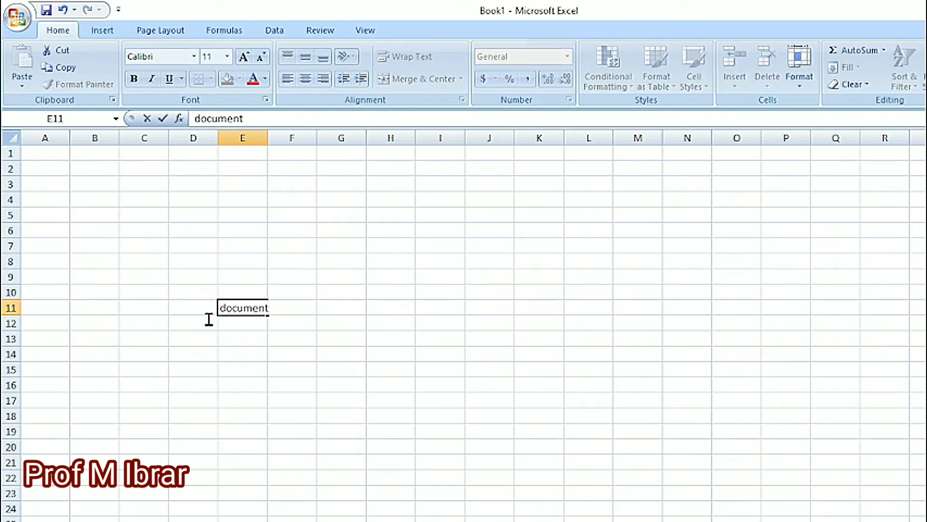
pyautogui.click(176, 399)
pyautogui.click(20, 18)
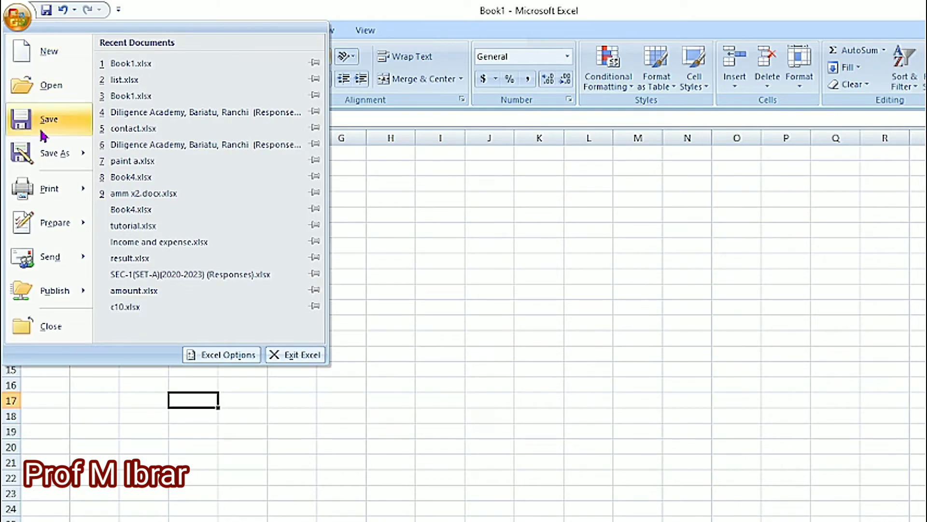
# Start Save As for the workbook to the Desktop and open General Options
pyautogui.moveTo(54, 153)
pyautogui.click(166, 78)
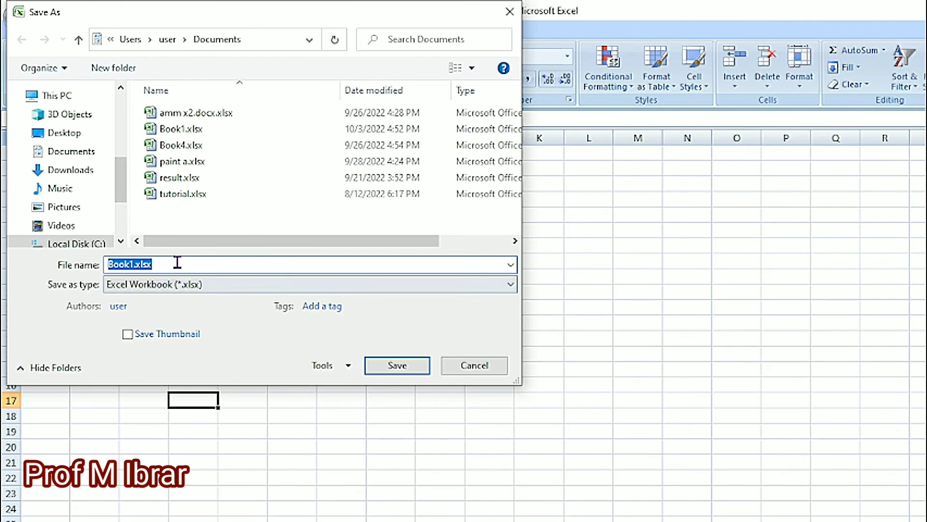
pyautogui.click(72, 137)
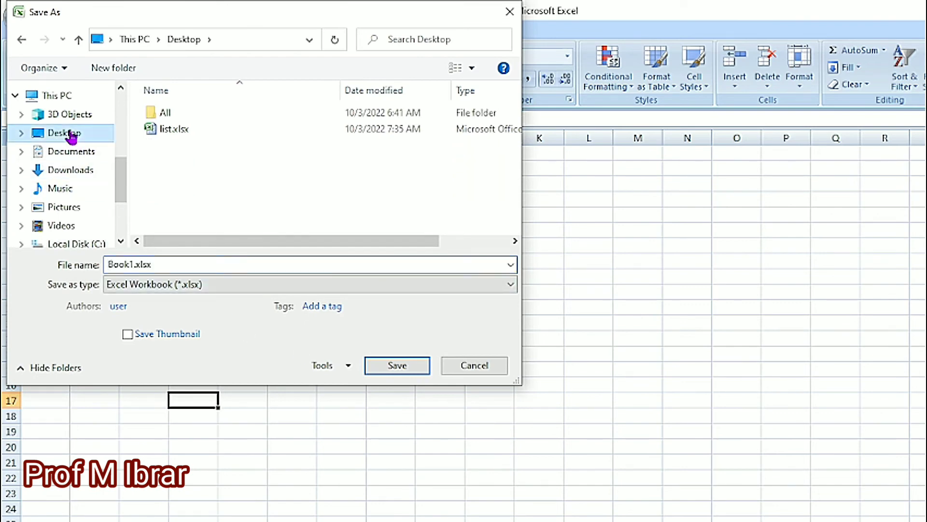
pyautogui.click(351, 368)
pyautogui.click(366, 419)
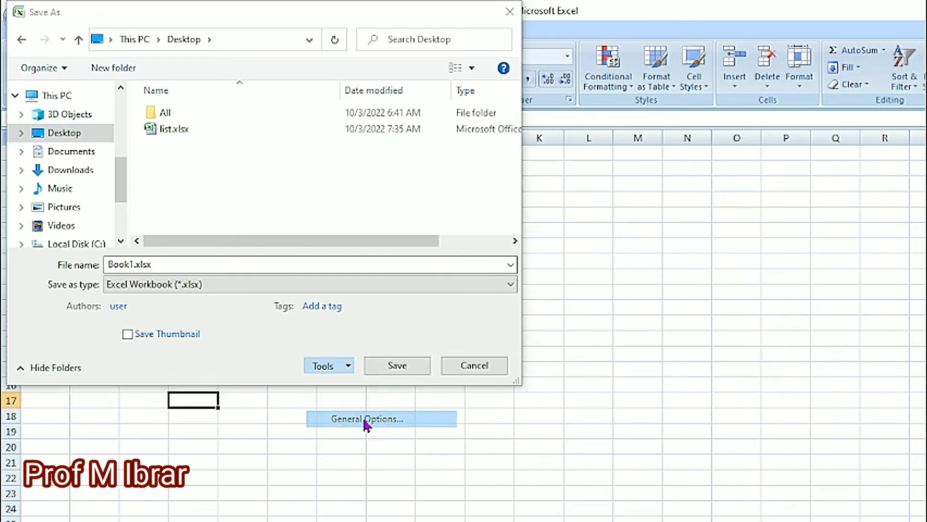
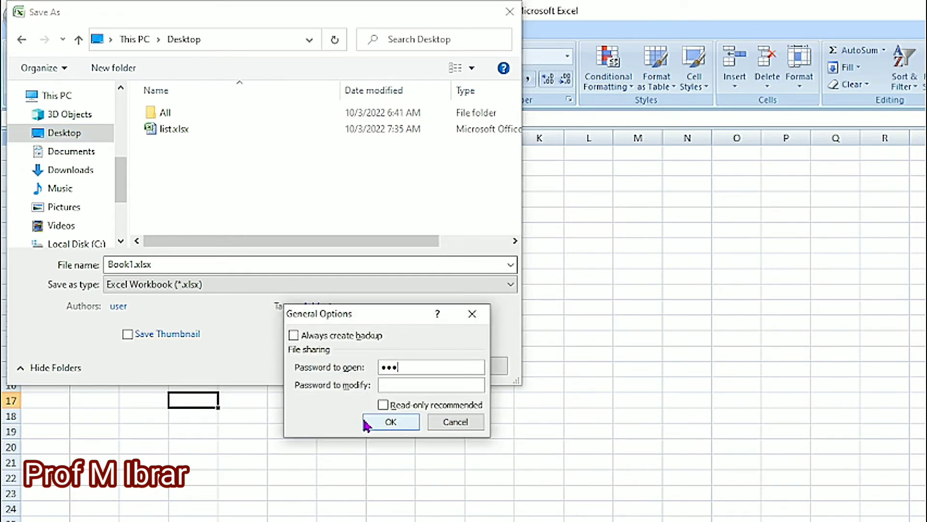
# Enter and confirm the open and modify passwords, then save Book1.xlsx
pyautogui.click(365, 423)
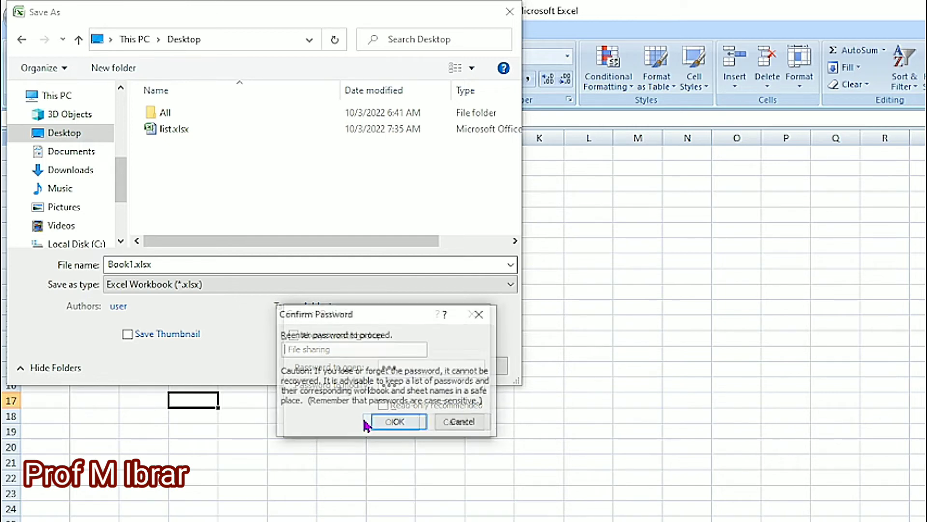
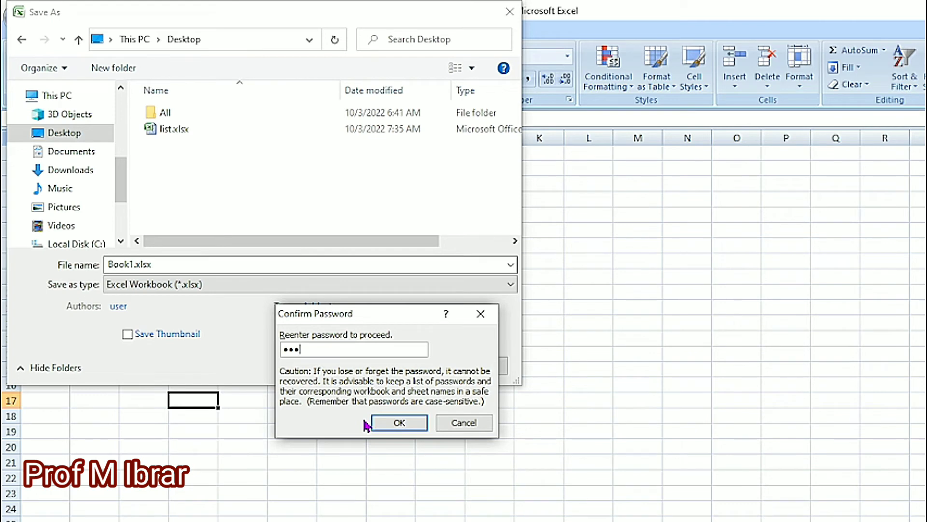
pyautogui.press('Return')
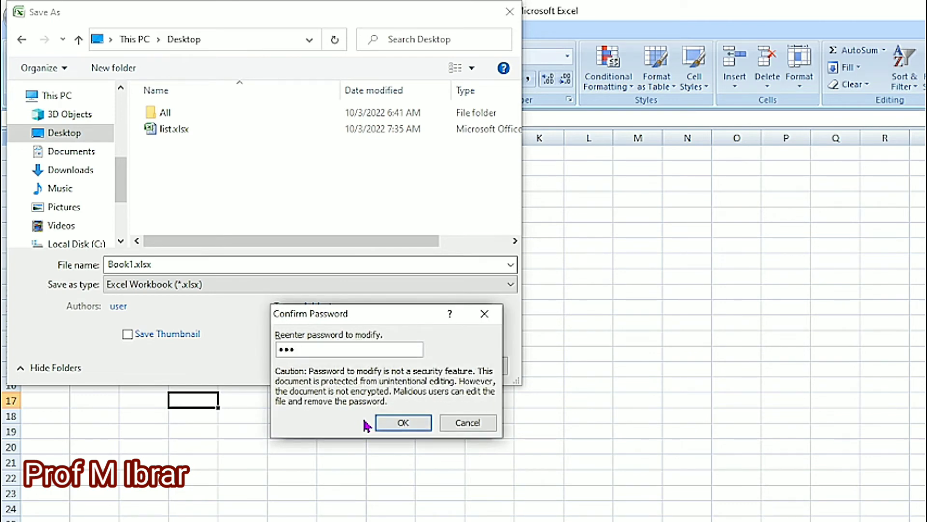
pyautogui.press('Return')
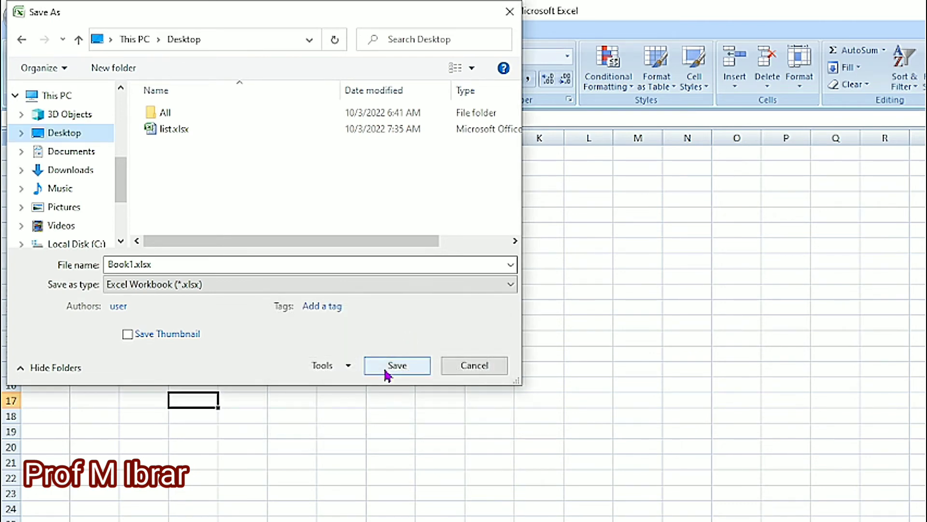
pyautogui.click(386, 368)
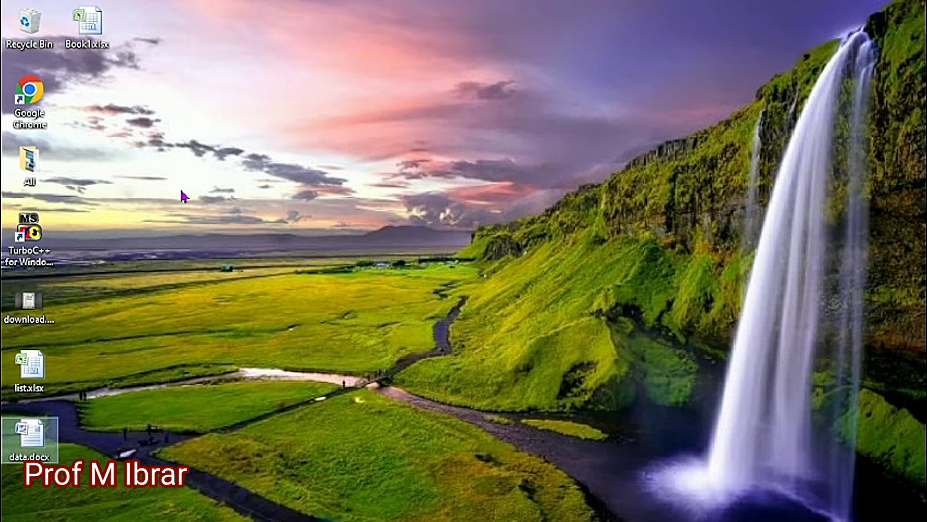
# Reopen Book1.xlsx from the desktop, entering the open password and then the write password
pyautogui.doubleClick(96, 22)
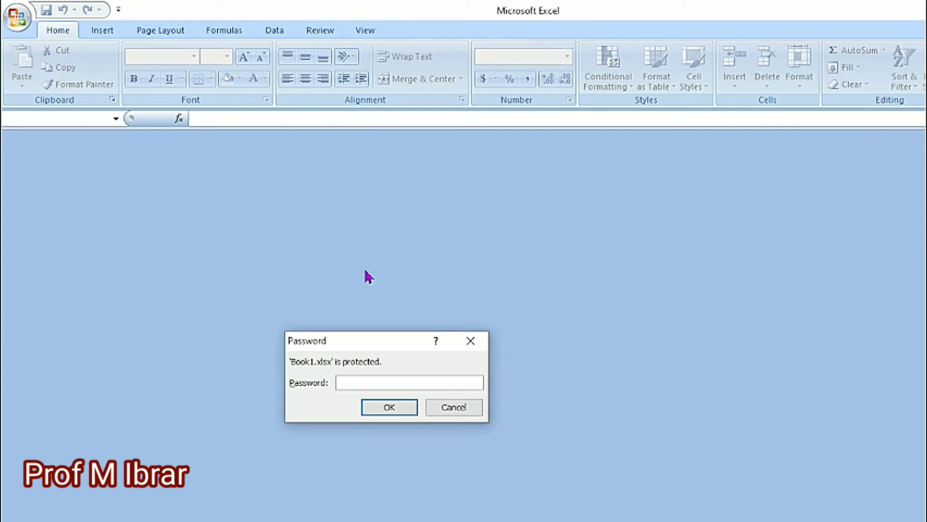
pyautogui.press('Return')
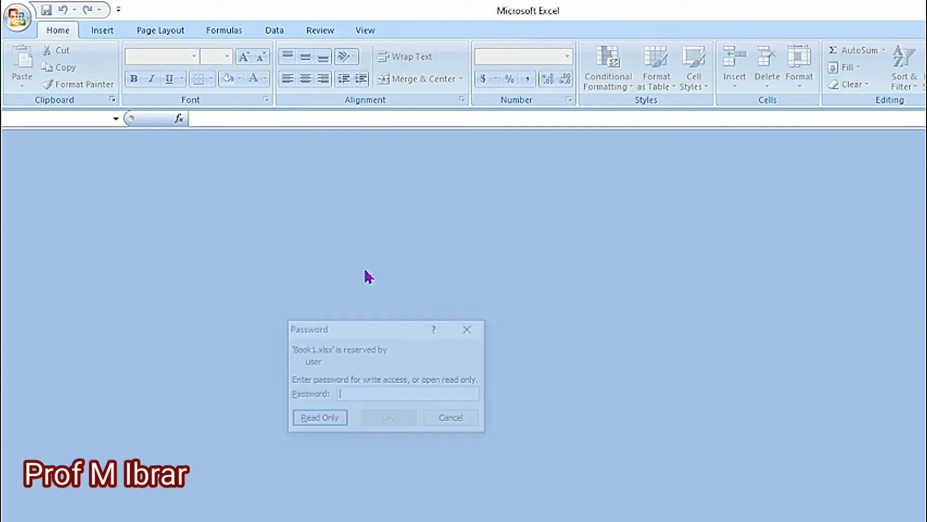
pyautogui.press('Return')
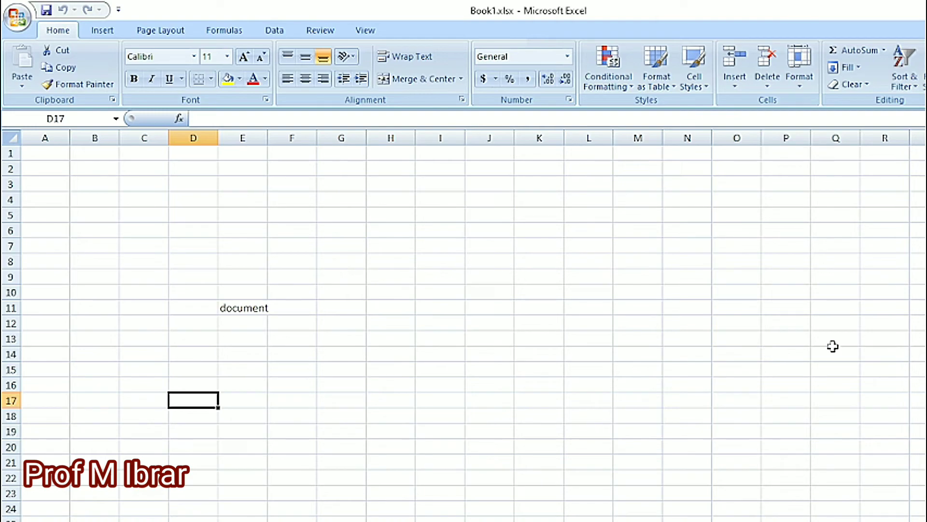
# Launch PowerPoint 2007 by searching for 'power'
pyautogui.press('super')
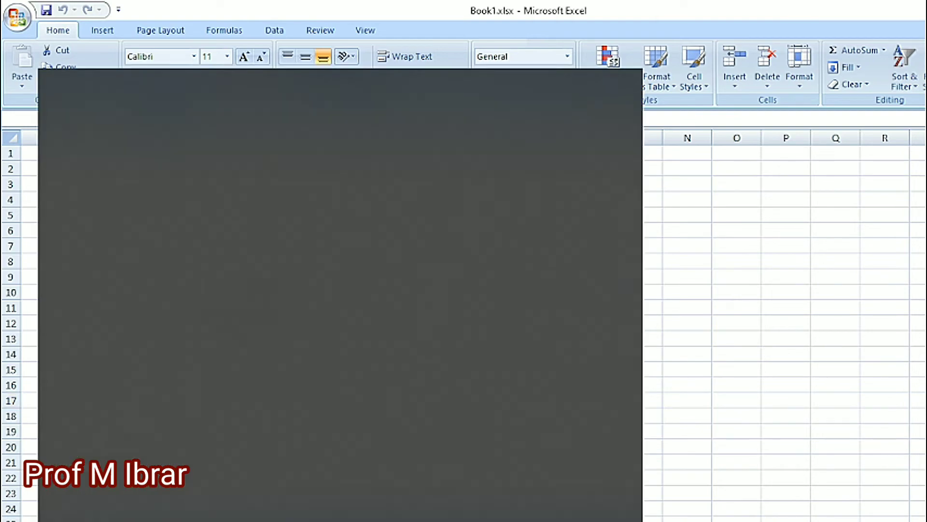
pyautogui.write('pow')
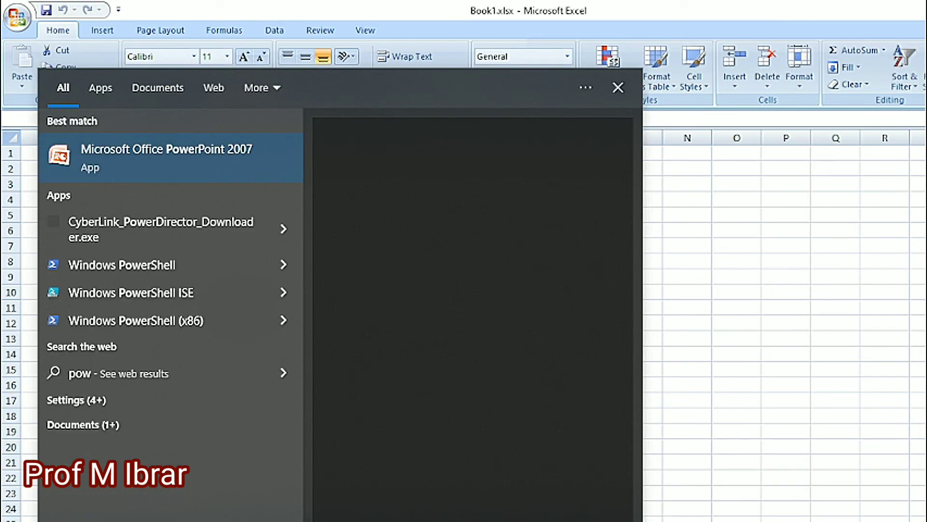
pyautogui.write('er')
pyautogui.press('Return')
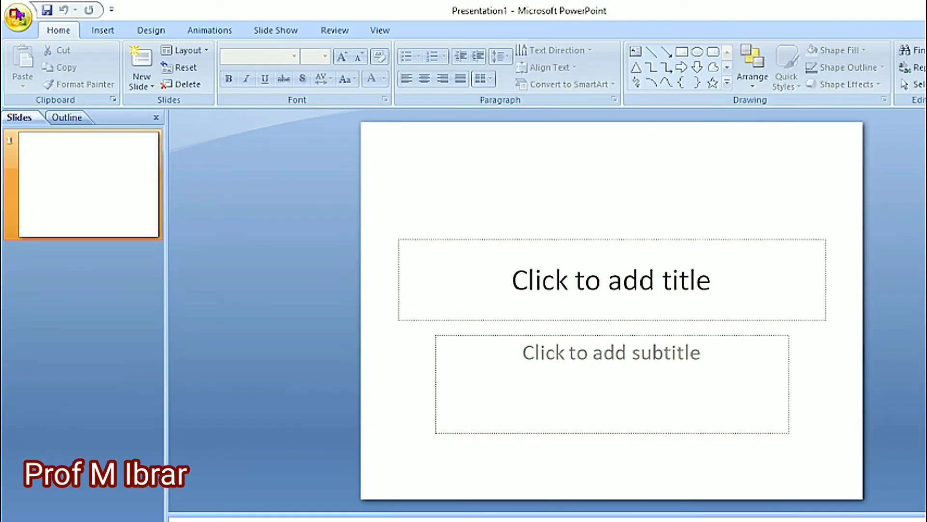
# Start Save As for the new presentation with the Desktop as the location
pyautogui.click(18, 15)
pyautogui.moveTo(51, 154)
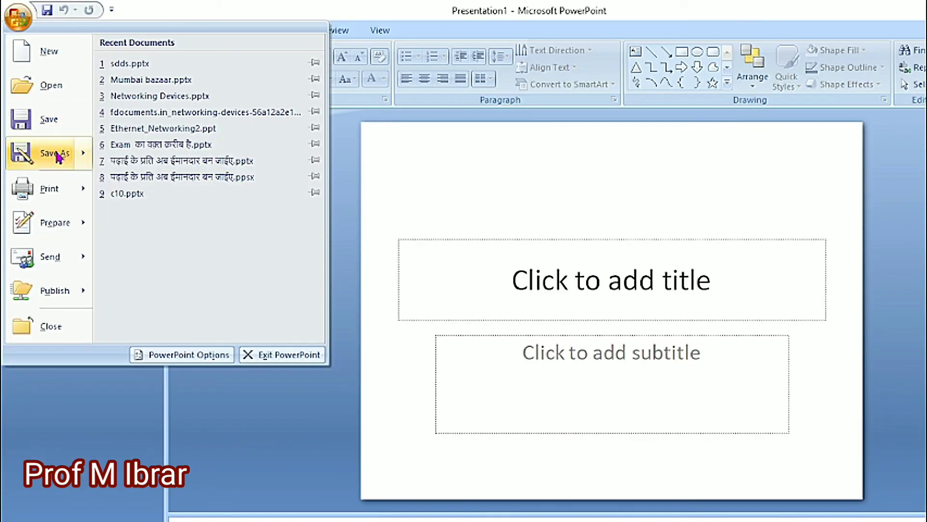
pyautogui.click(182, 77)
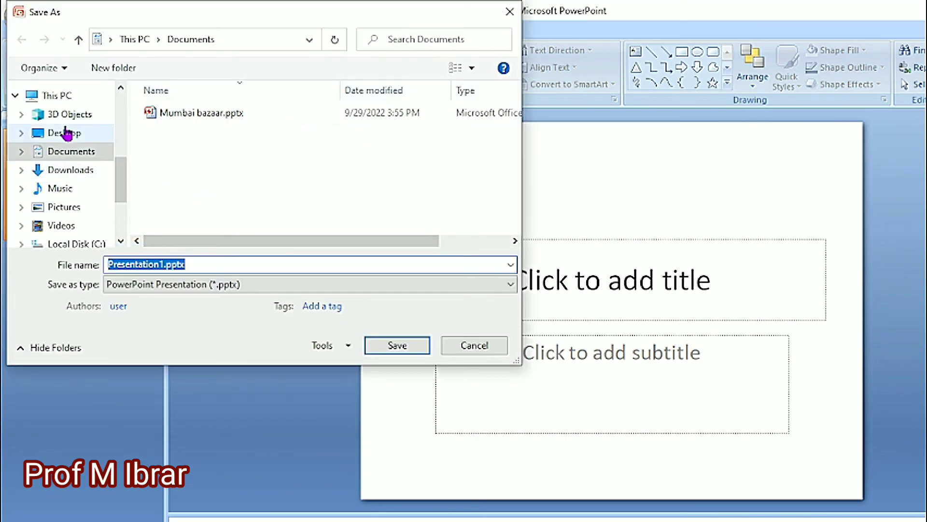
pyautogui.click(66, 133)
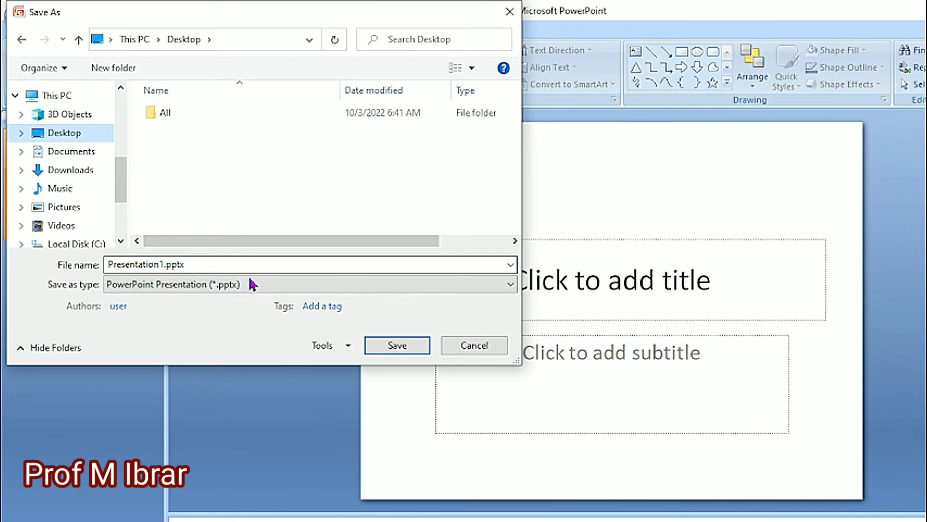
# In General Options, set a password to open and a password to modify for the presentation
pyautogui.click(349, 345)
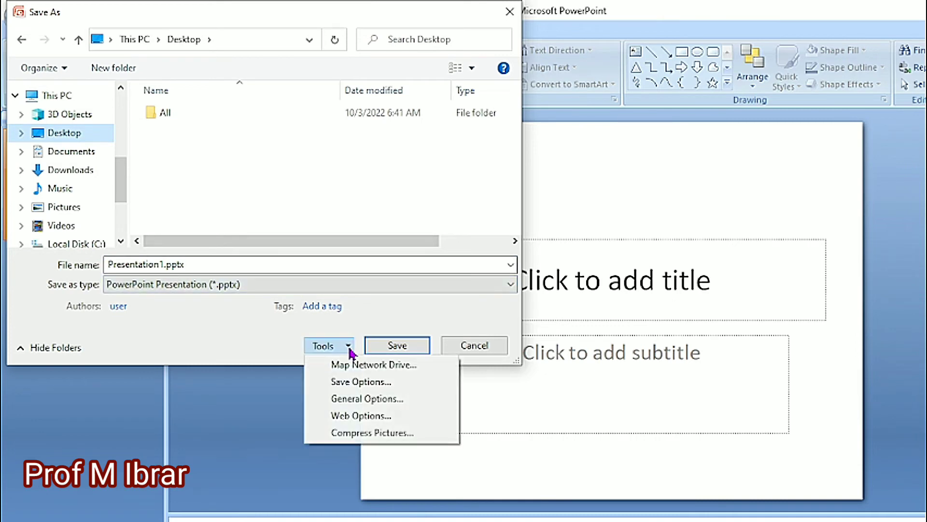
pyautogui.click(353, 400)
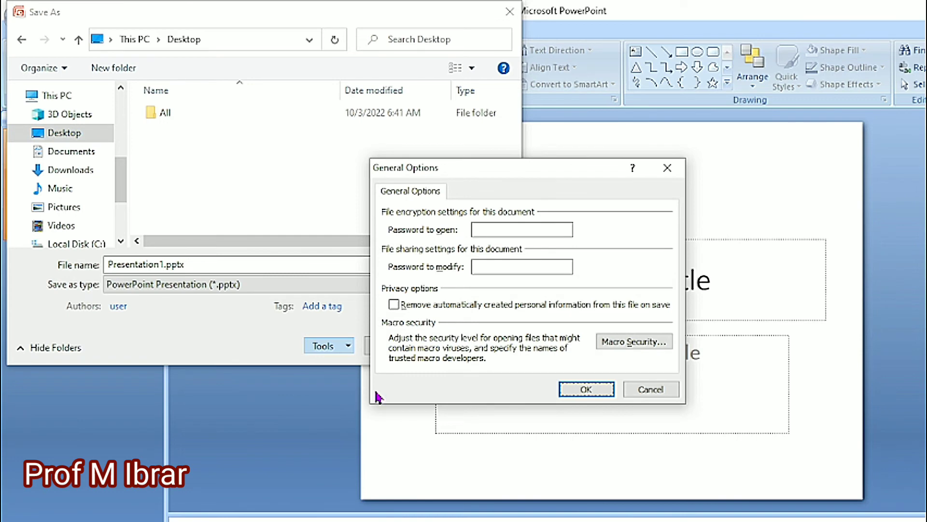
pyautogui.click(504, 230)
pyautogui.click(522, 267)
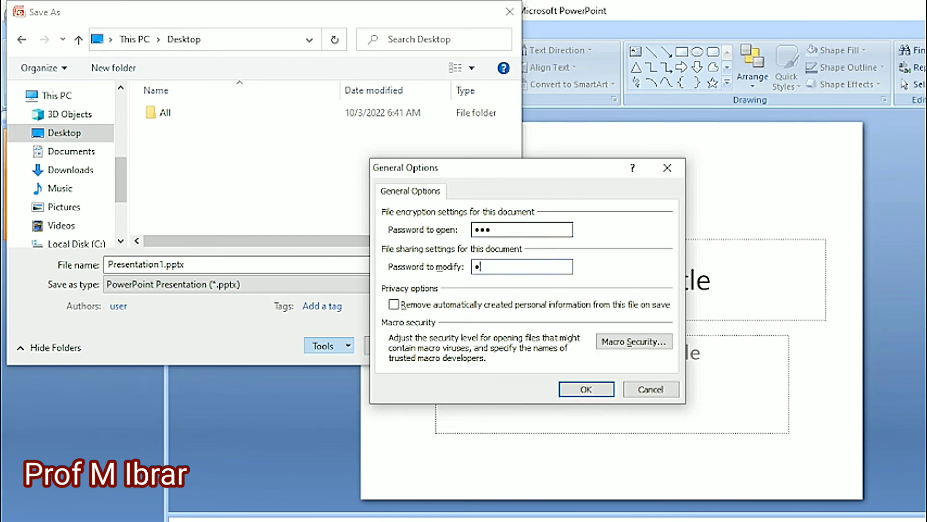
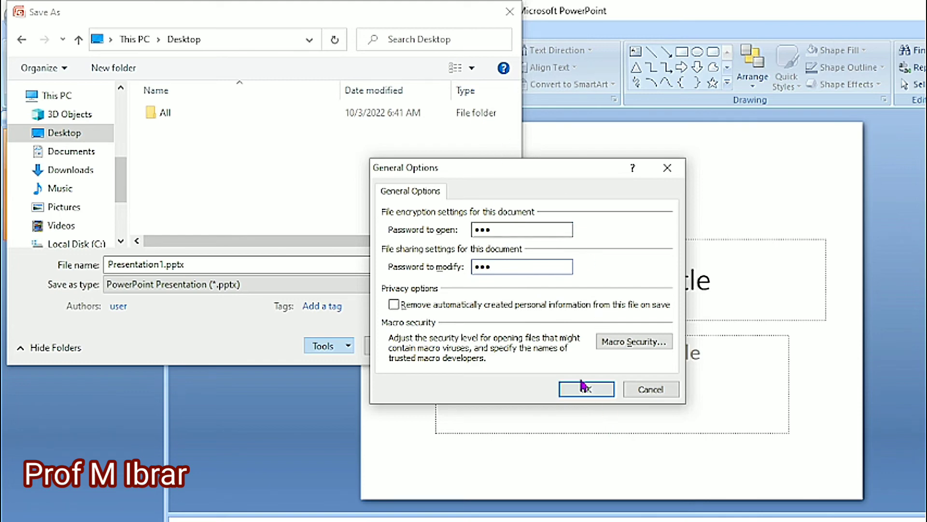
pyautogui.click(586, 389)
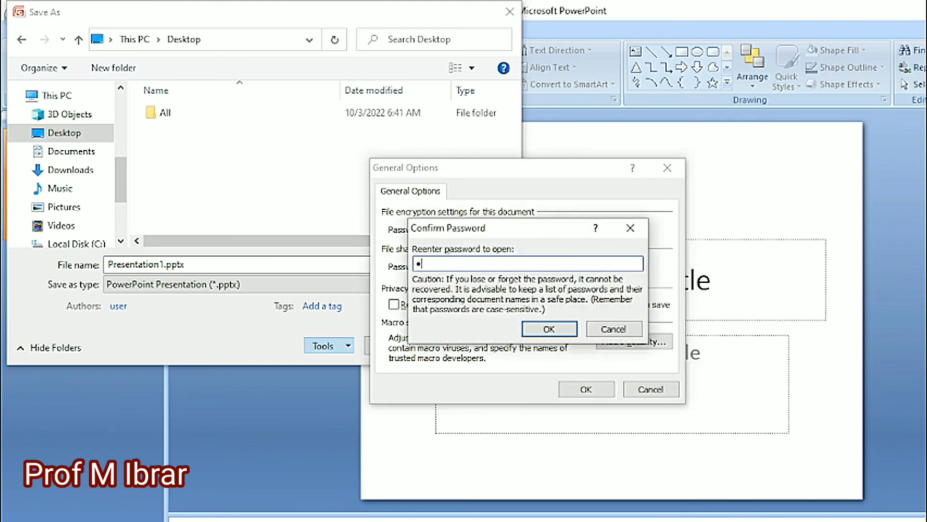
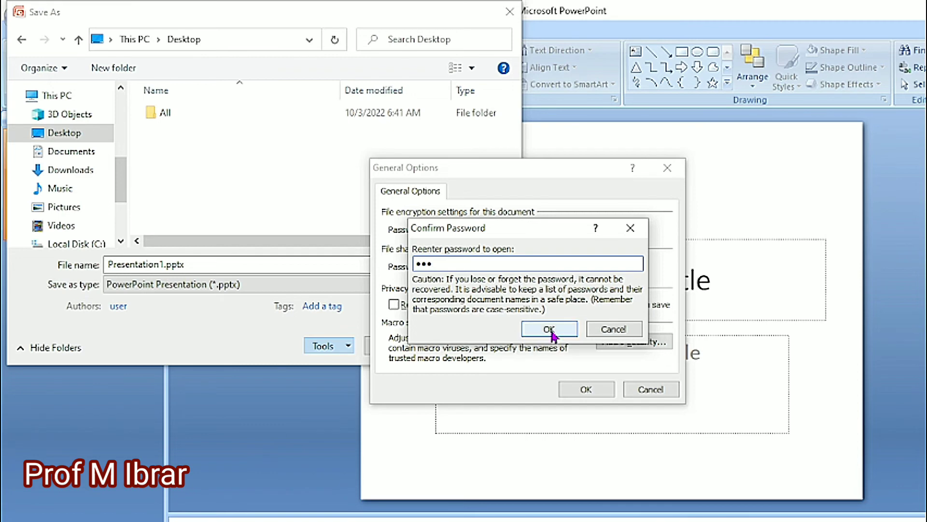
# Re-enter both passwords to confirm them, then save Presentation1.pptx to the Desktop
pyautogui.click(550, 330)
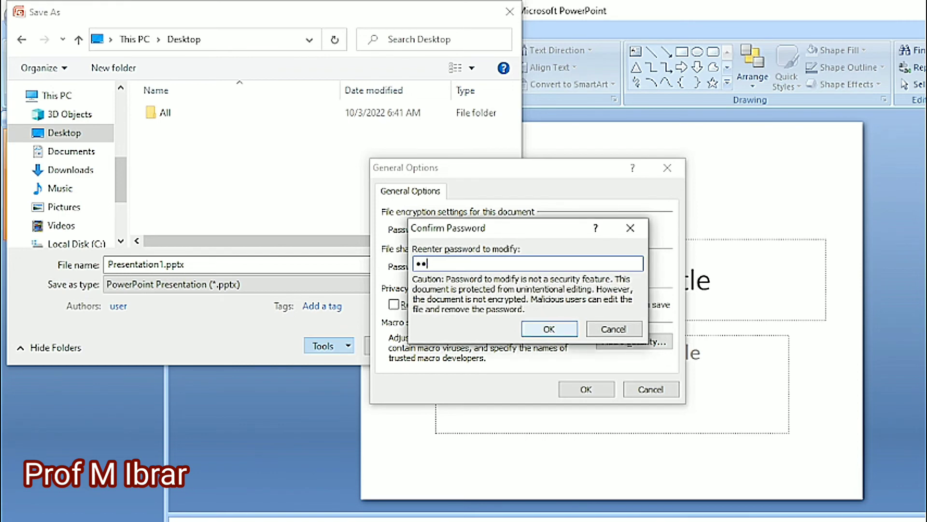
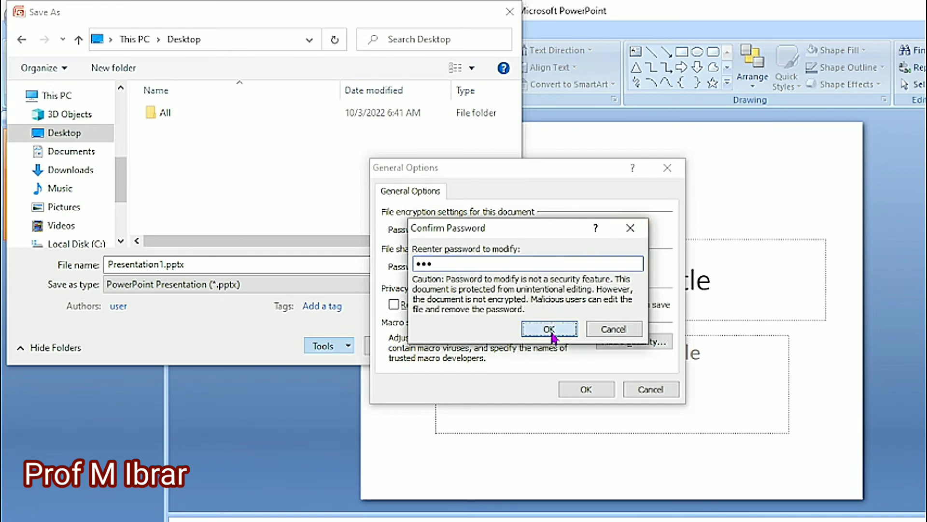
pyautogui.click(549, 329)
pyautogui.click(390, 346)
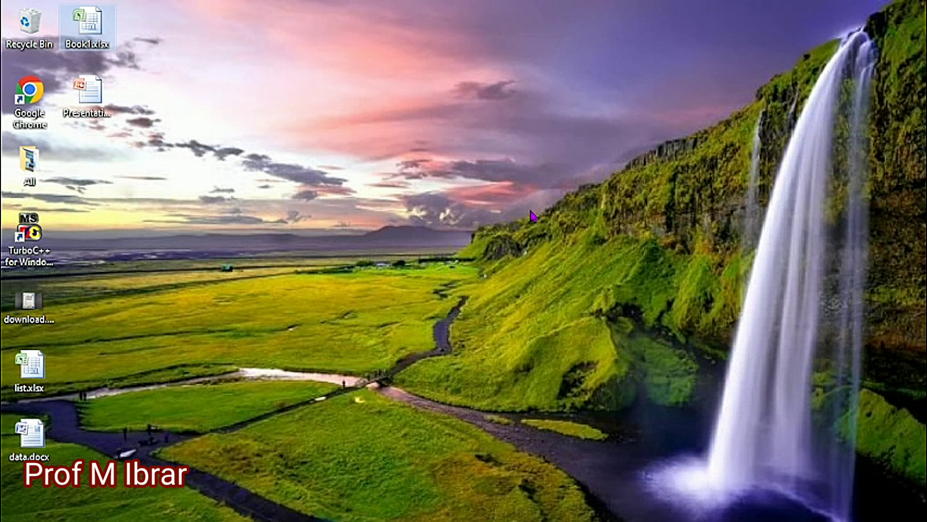
# Open Presentation1.pptx from the Desktop, entering the open password and then the modify password
pyautogui.click(531, 214)
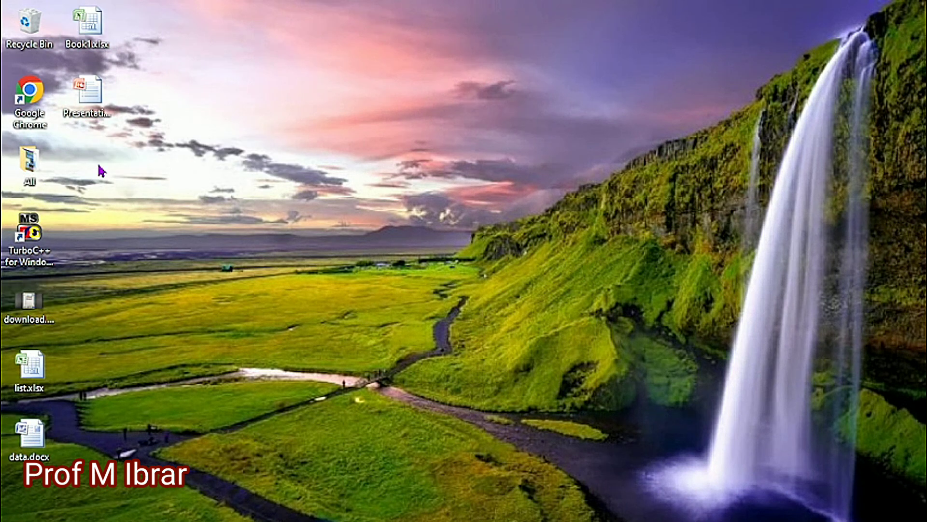
pyautogui.doubleClick(89, 94)
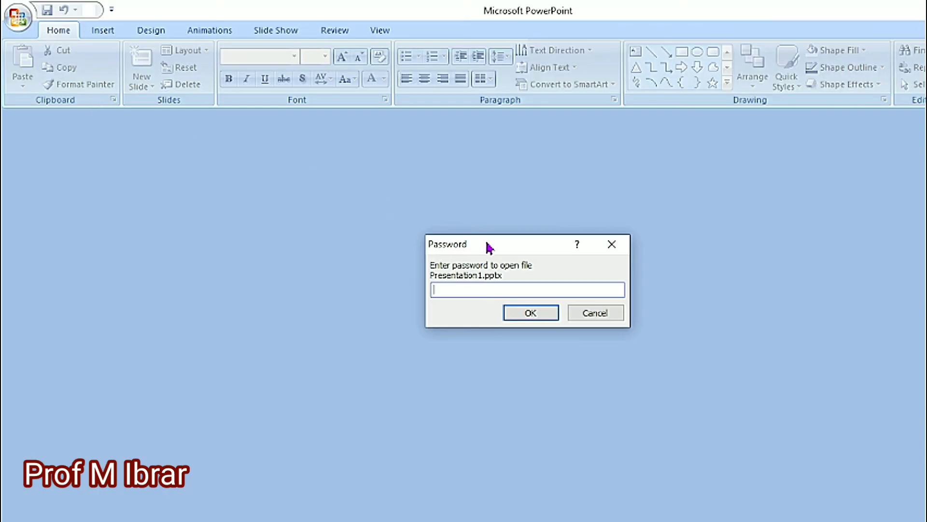
pyautogui.press('Return')
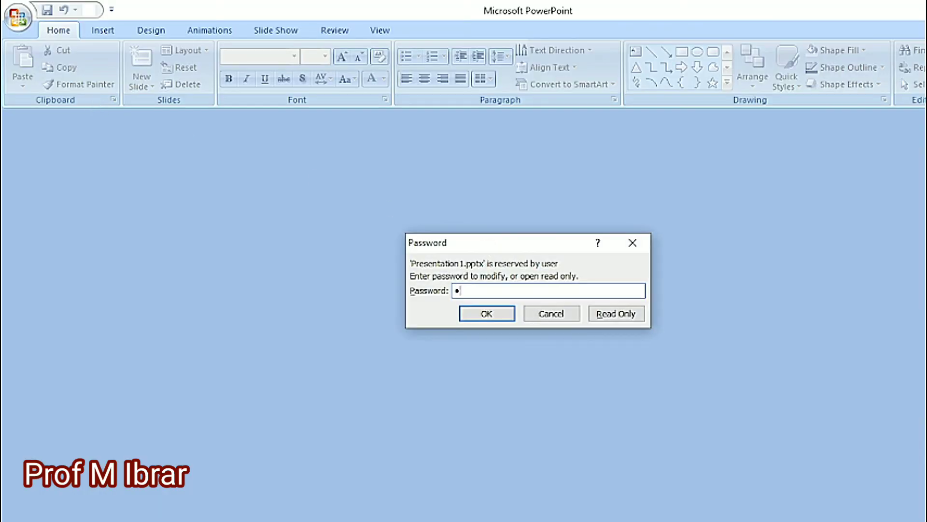
pyautogui.press('Return')
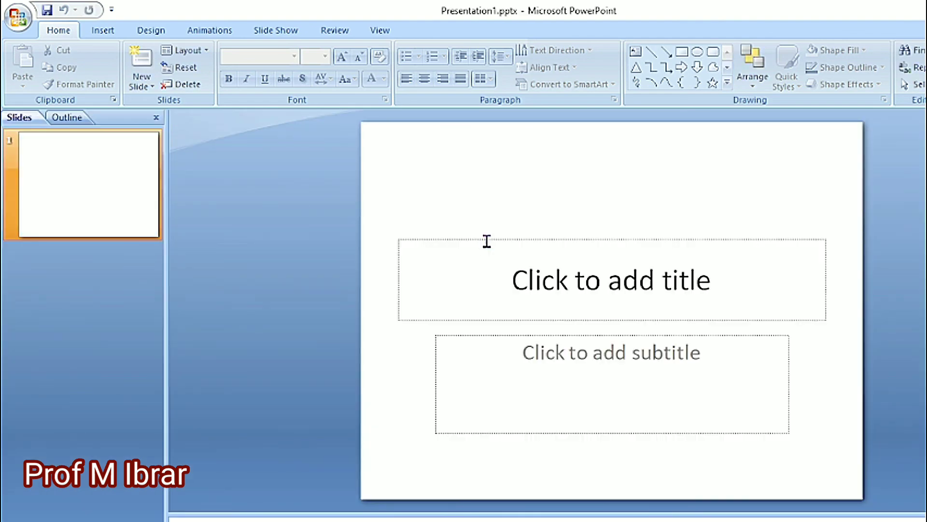
pyautogui.click(19, 24)
pyautogui.moveTo(50, 152)
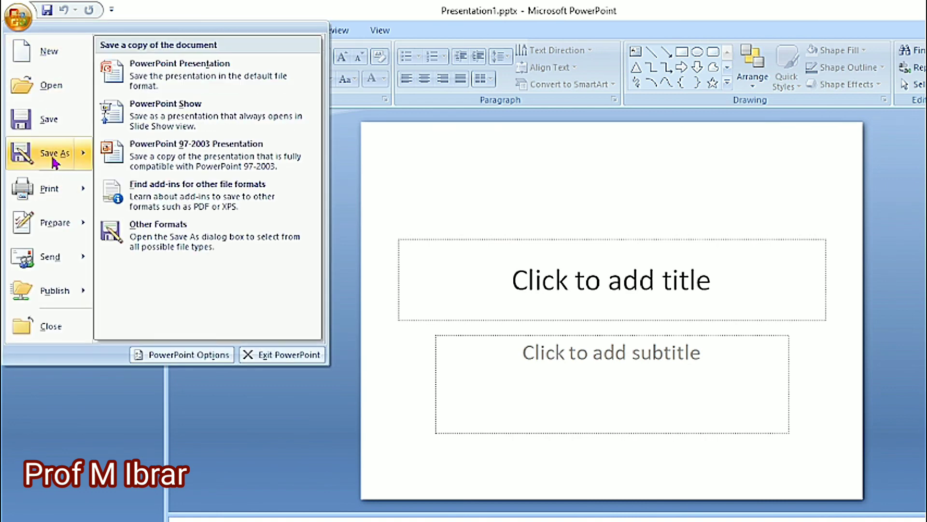
pyautogui.click(148, 83)
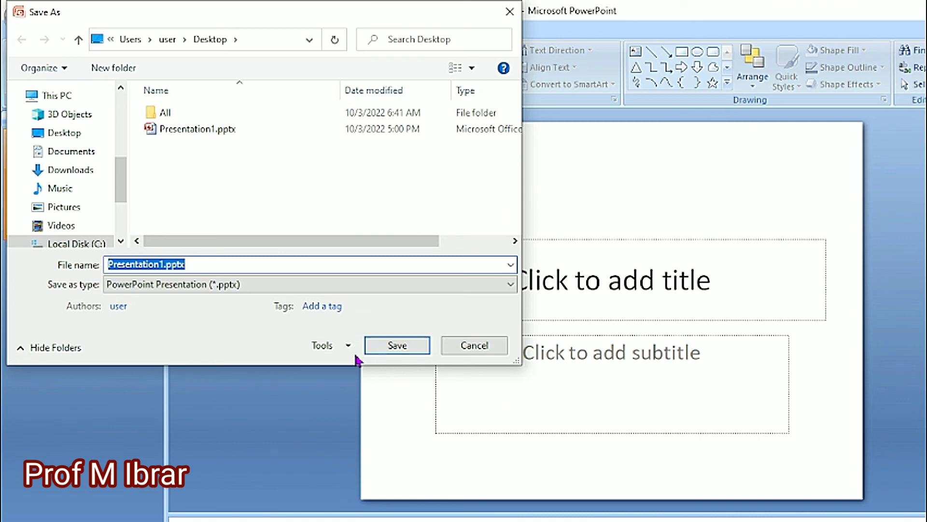
pyautogui.click(347, 346)
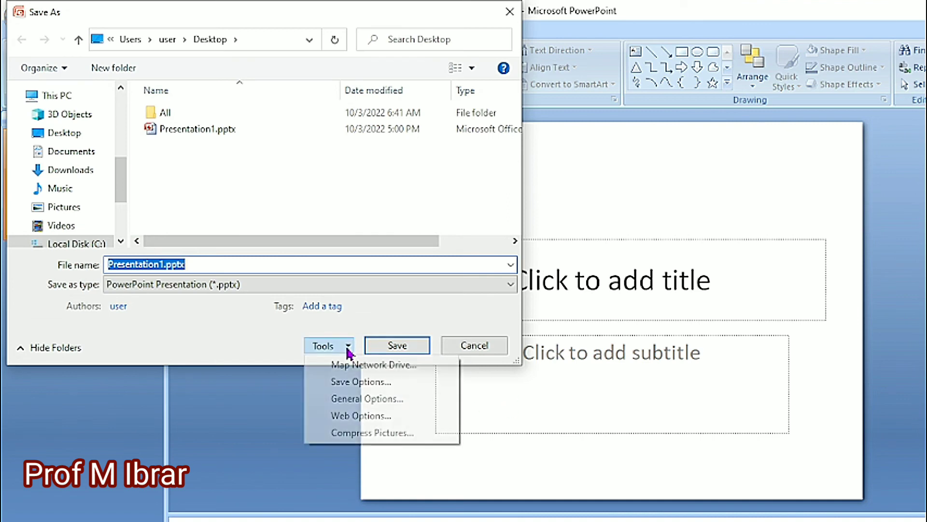
pyautogui.click(355, 399)
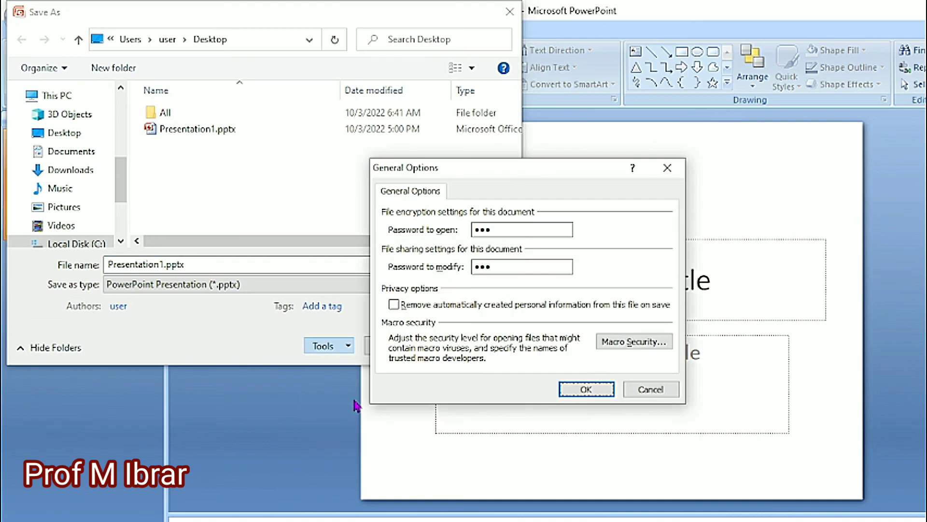
pyautogui.click(643, 391)
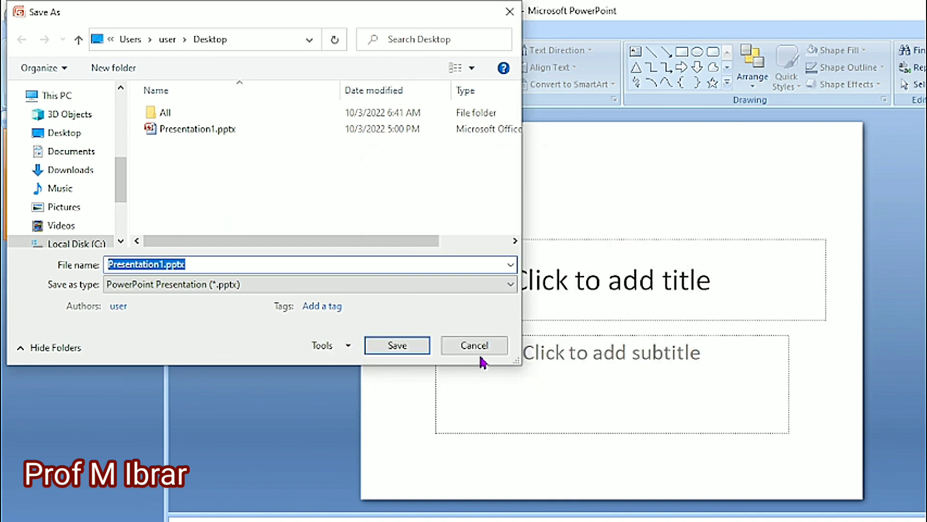
pyautogui.click(465, 353)
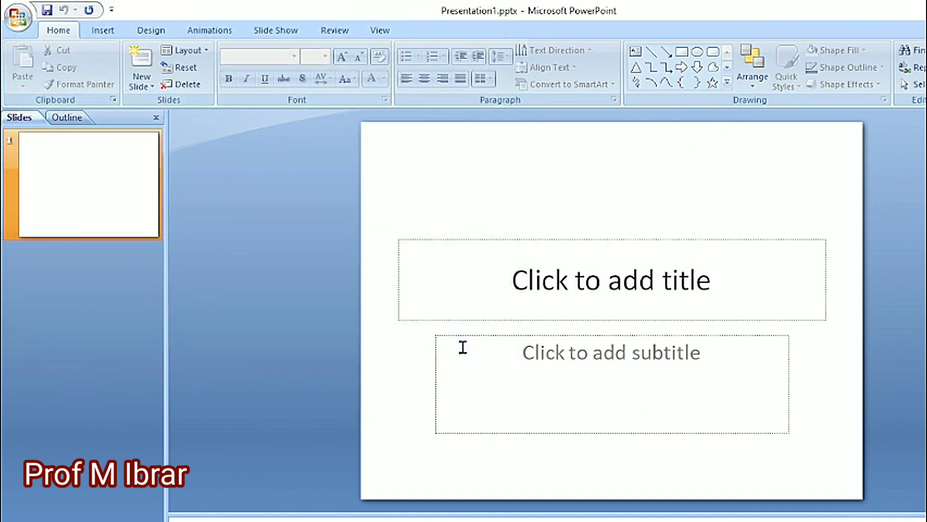